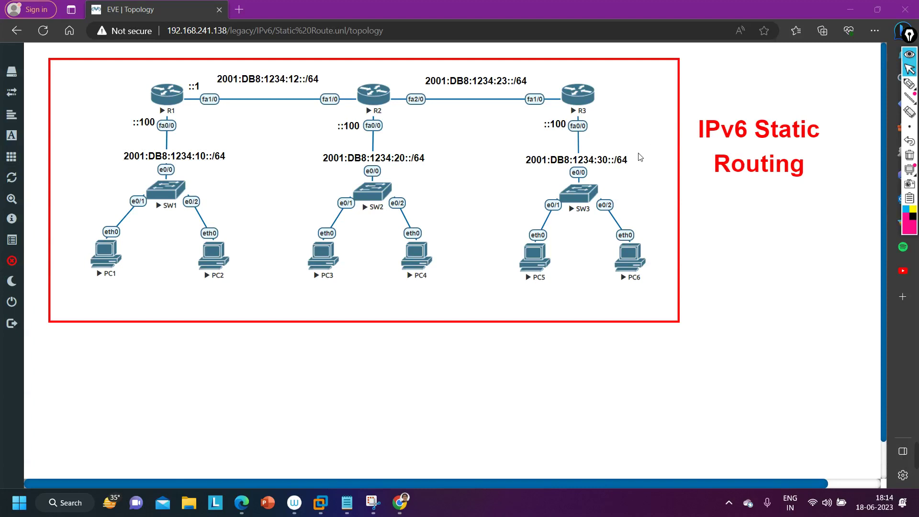
- Bring Notepad to the front and delete the old VLAN configuration text
click(348, 514)
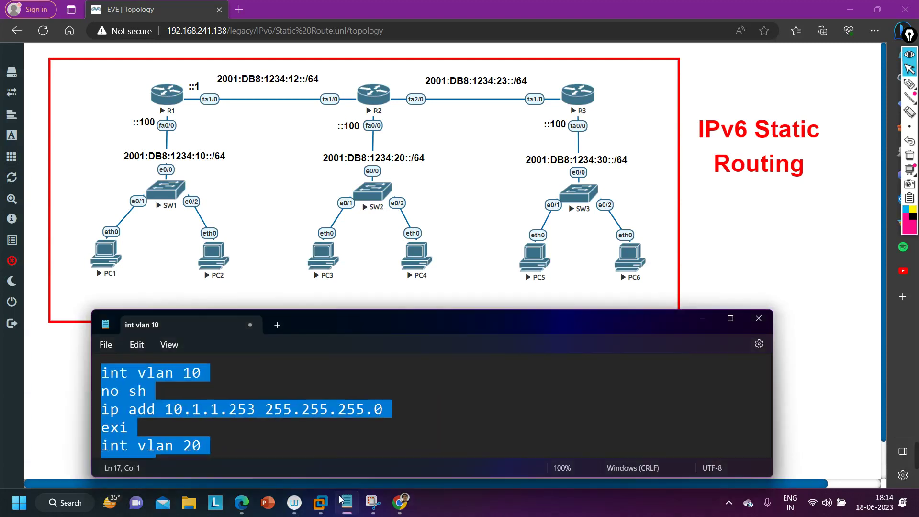
key(Delete)
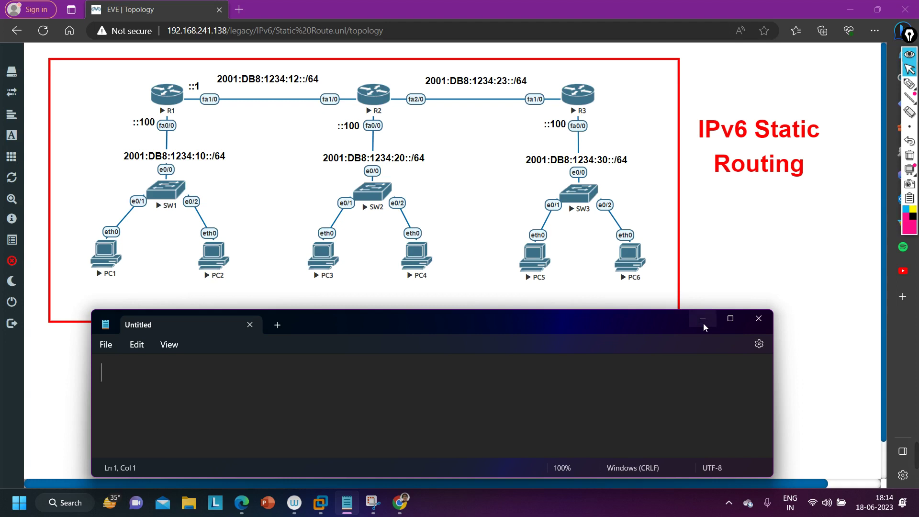
- Type the first part of the heading, 'Static Routing by next-hop'
key(Caps_Lock)
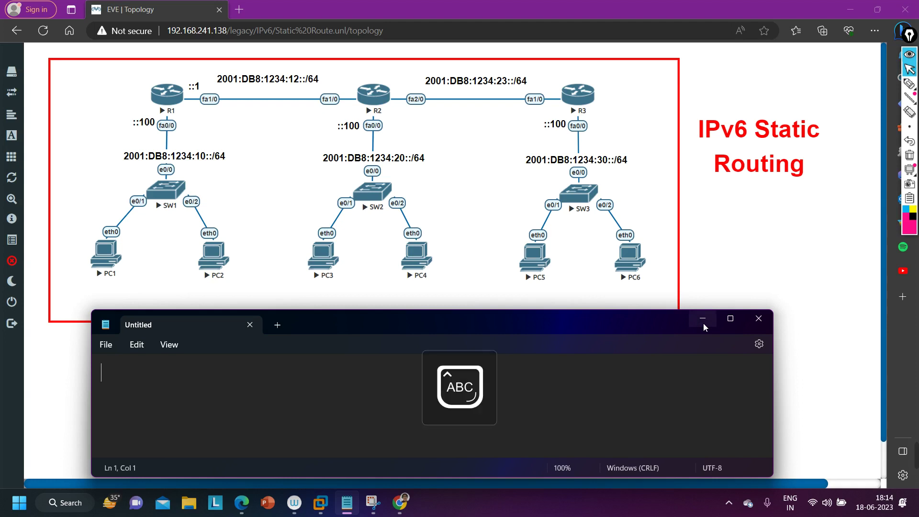
key(Caps_Lock)
text(Static)
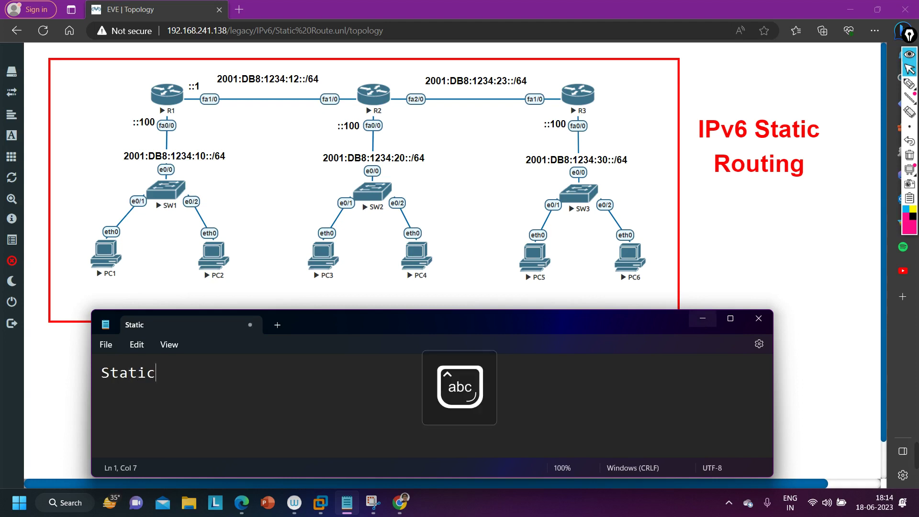
key(Caps_Lock)
text(R)
key(Caps_Lock)
text(outing b)
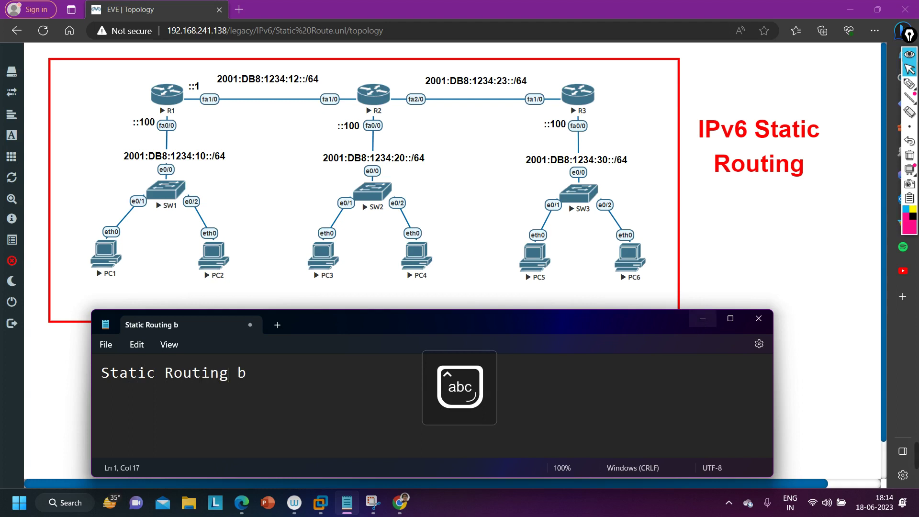
text(y next)
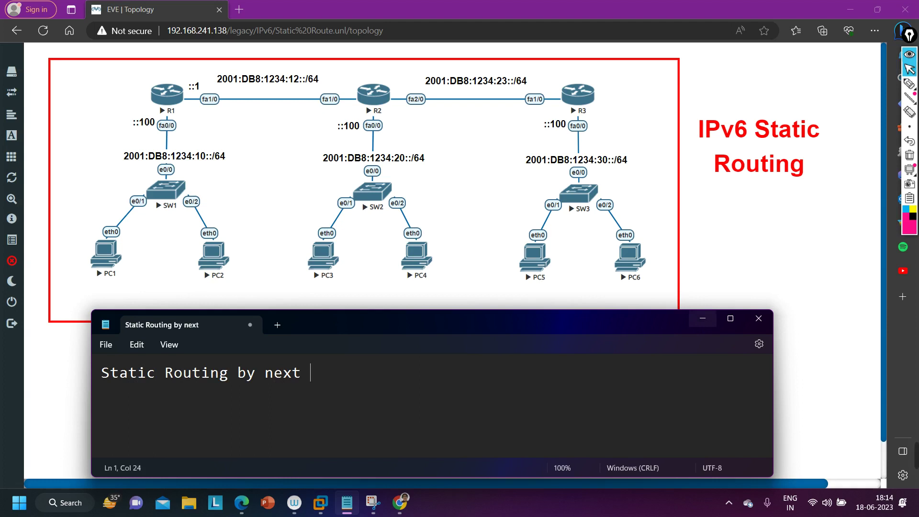
key(BackSpace)
text(-hop)
- Finish the heading with 'IP Address', correcting the misspelling
key(Caps_Lock)
text(IP )
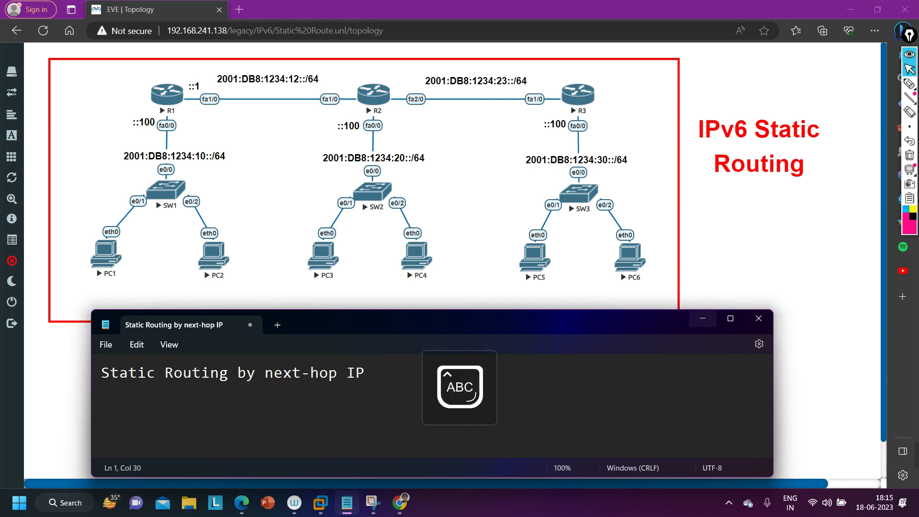
text(A)
key(Caps_Lock)
text(ddrea)
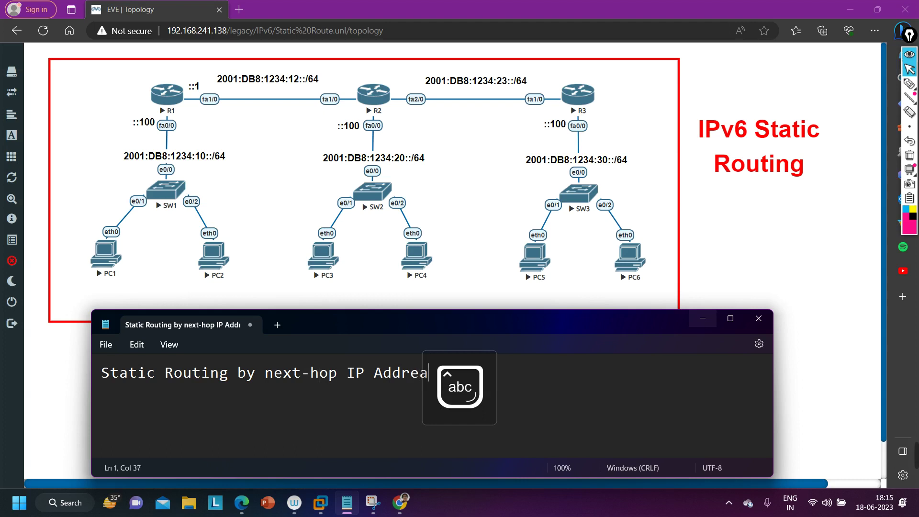
key(BackSpace)
text(ss)
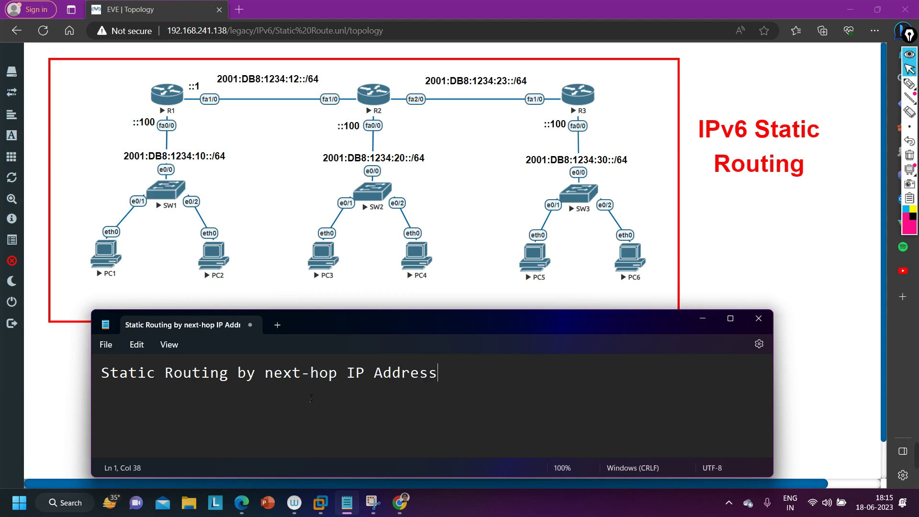
drag(269, 381, 458, 377)
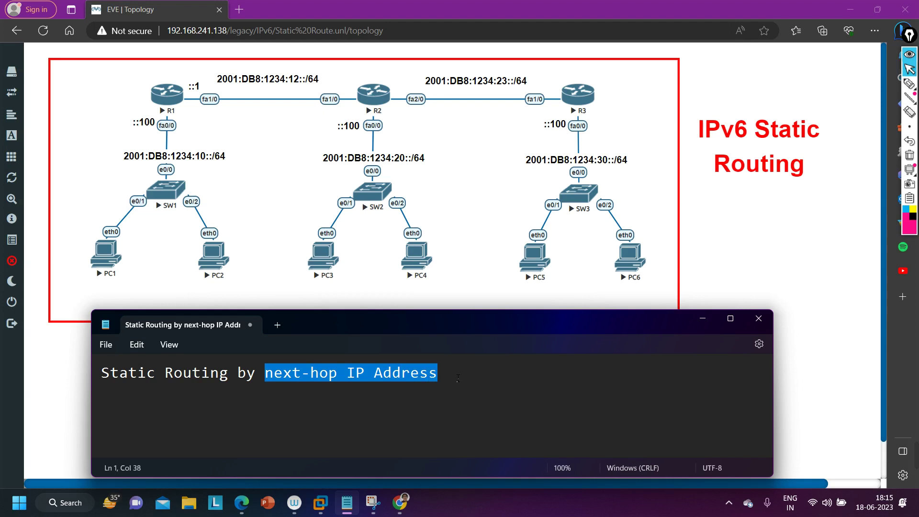
drag(457, 378, 273, 380)
click(448, 380)
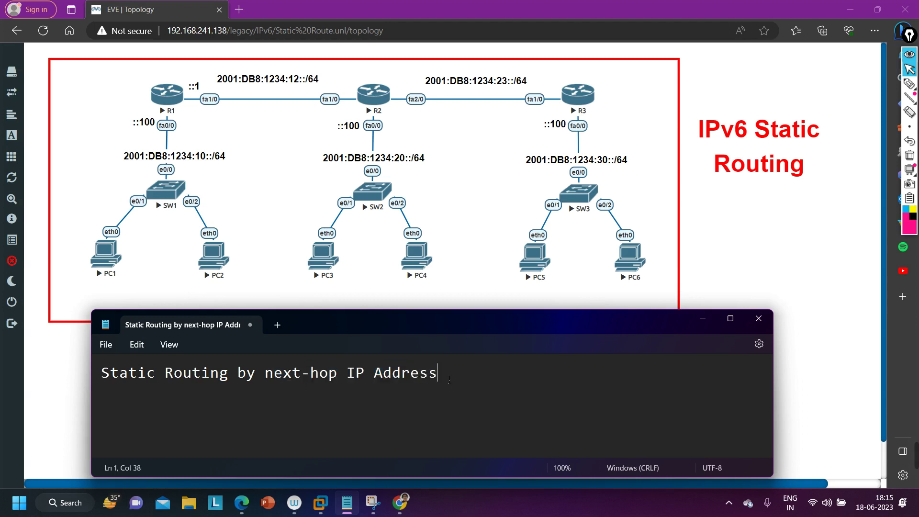
- On a new second line, type '#ipv6 route Dest. Network ()'
key(Return)
text(#ipv6)
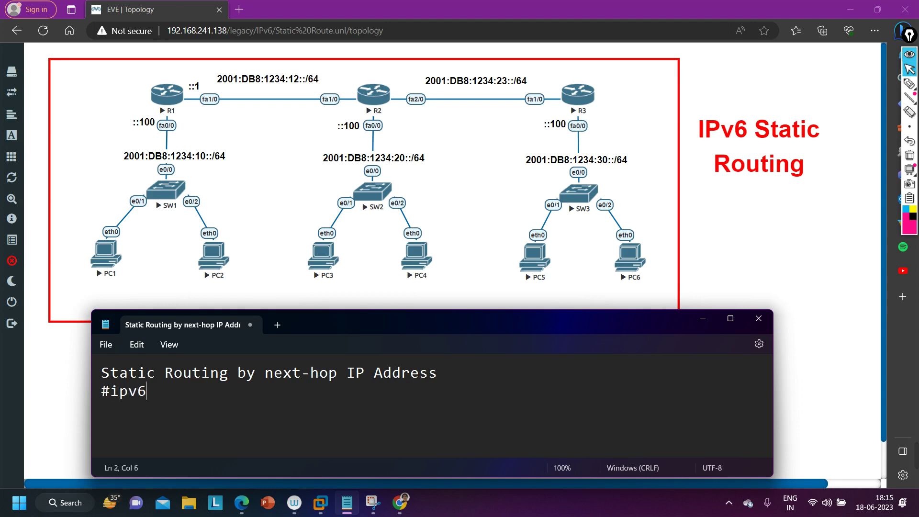
text( route)
key(Caps_Lock)
text(D)
key(Caps_Lock)
text(est)
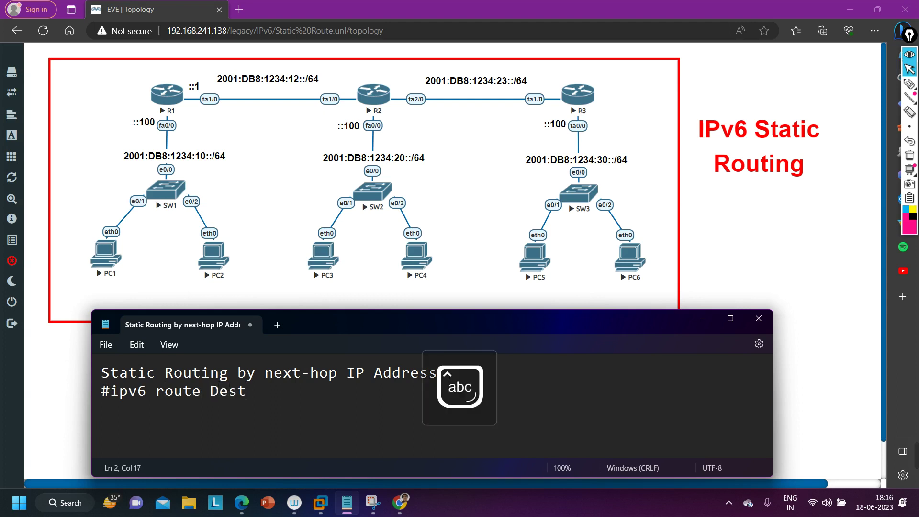
text(.)
key(Caps_Lock)
text(N)
key(Caps_Lock)
text(etwork)
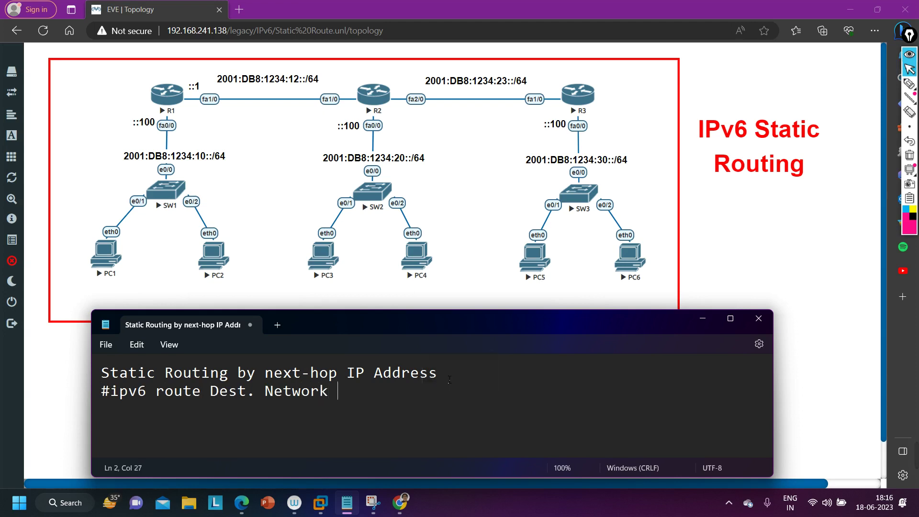
text( ())
- Fill the parentheses with 'LLA' and insert 'Exit interface' before them
key(Left)
key(Caps_Lock)
text(LLA)
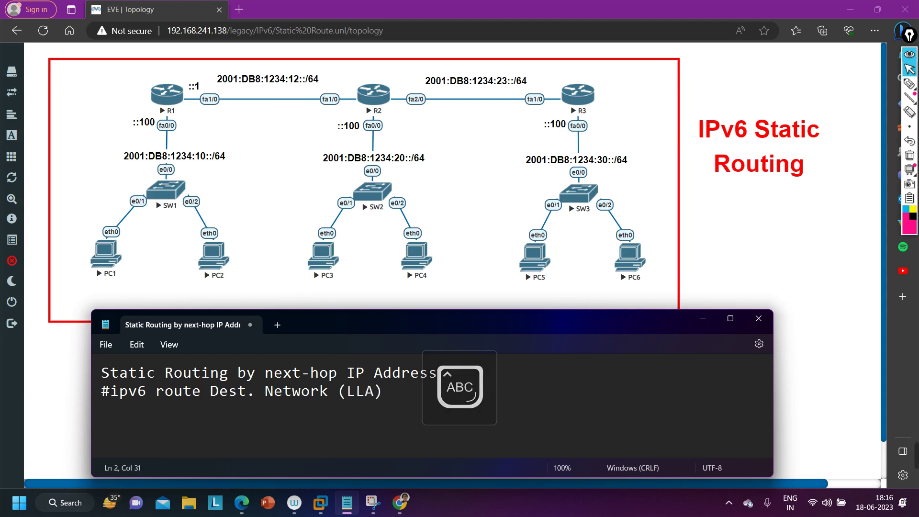
key(Left)
key(Left)
key(Left)
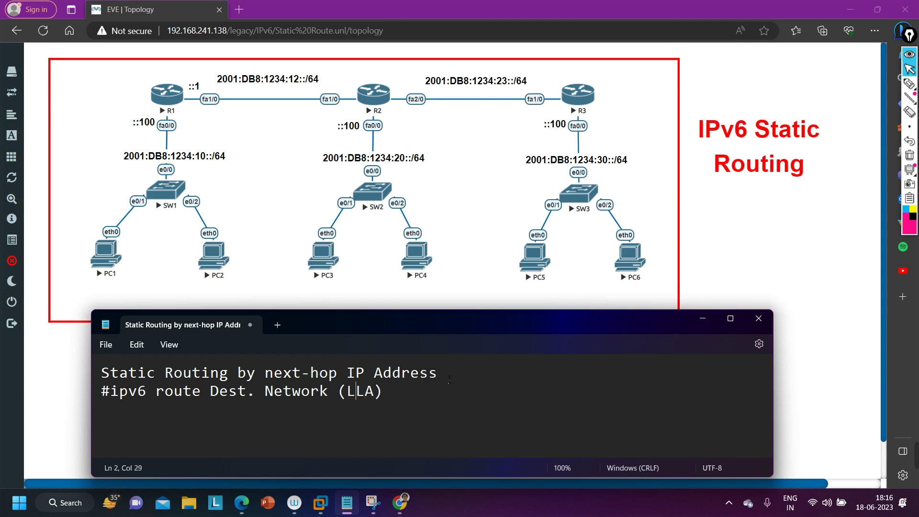
key(Left)
text(E)
key(Caps_Lock)
text(xit interface)
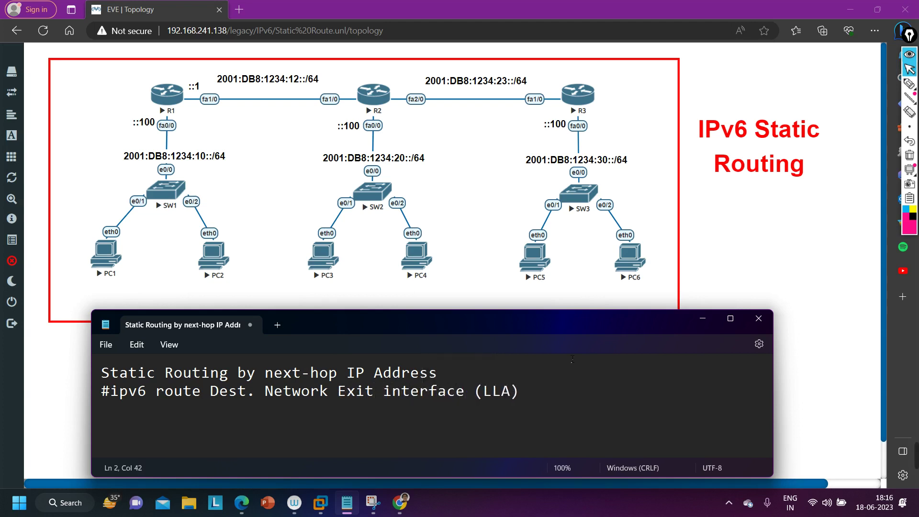
- Begin a third line with '#ipv6 route Dest.'
click(531, 395)
key(Return)
text(#ipv6 route )
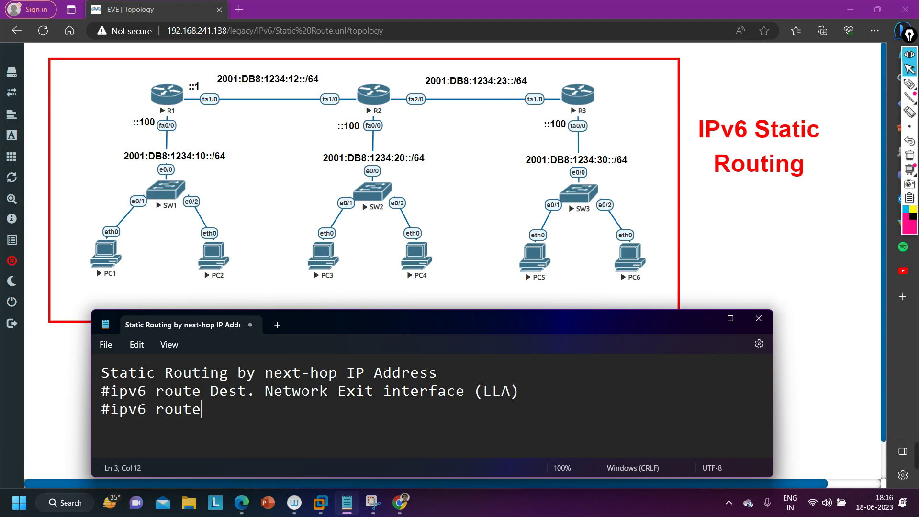
text(Dest.)
- Complete line 3 as '#ipv6 route Dest. Network Next-Hop IP'
key(Caps_Lock)
text(N)
key(Caps_Lock)
text(etwor)
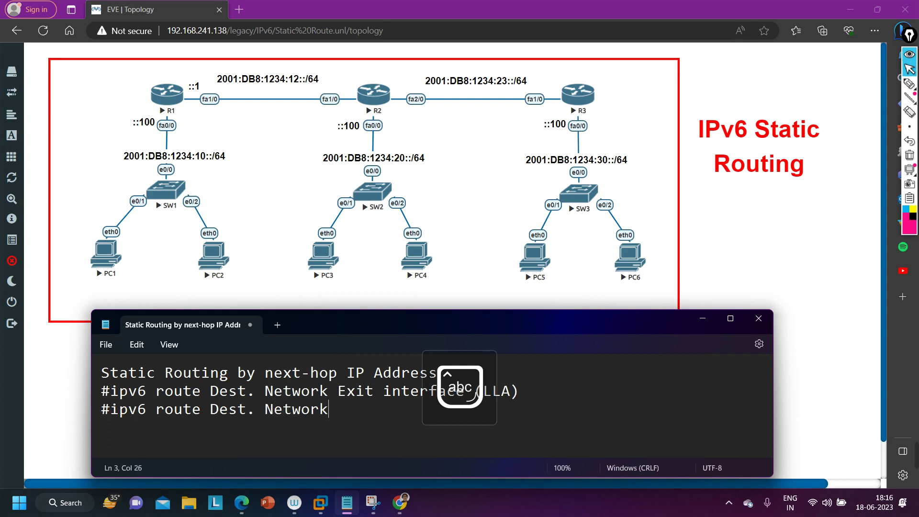
text(k)
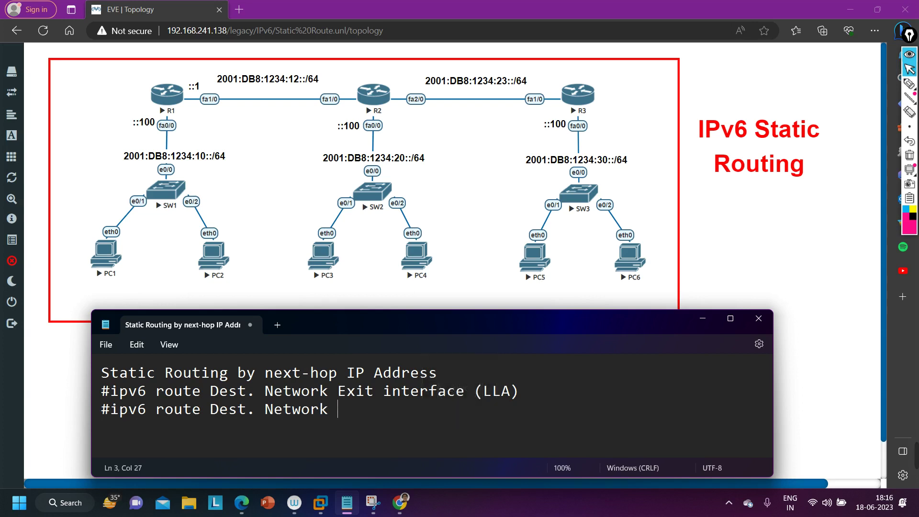
key(Caps_Lock)
text(N)
key(Caps_Lock)
text(ext)
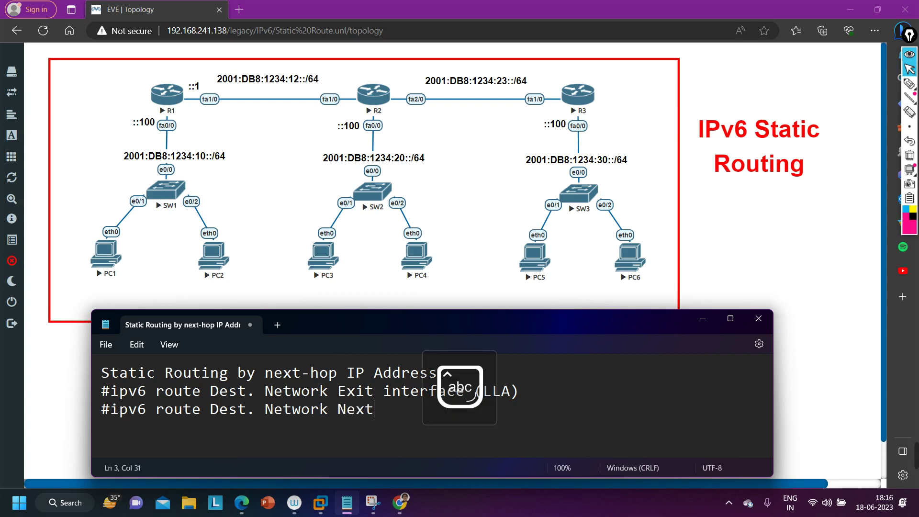
text(-Hop)
key(Caps_Lock)
text(IP)
key(Caps_Lock)
- Add a fourth line reading '#ipv6 route exit interface'
drag(341, 411, 439, 413)
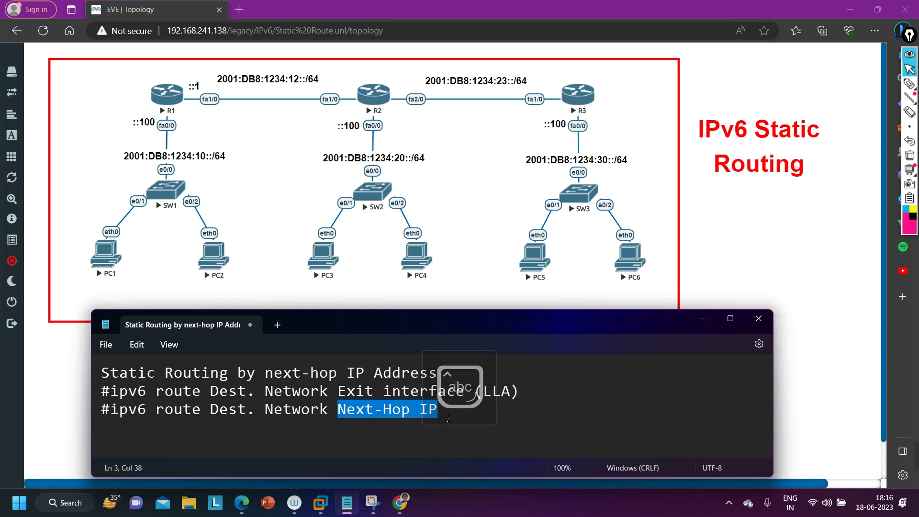
click(448, 415)
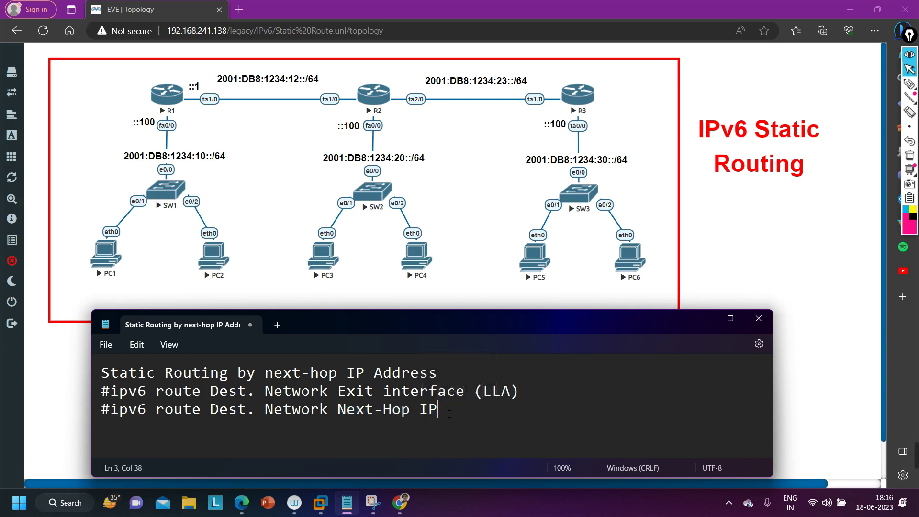
key(Return)
text(#ipv6 route )
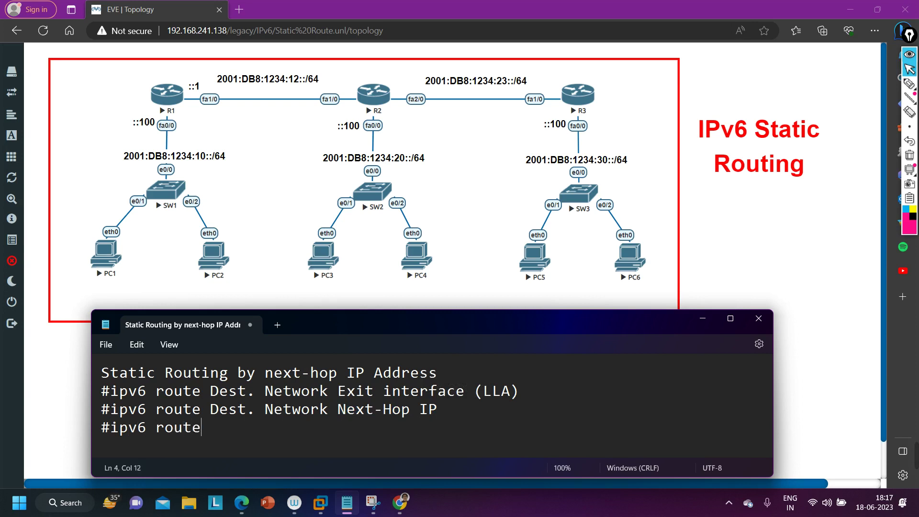
text(exit interface)
- Start a fifth line below the exit-interface line
key(Return)
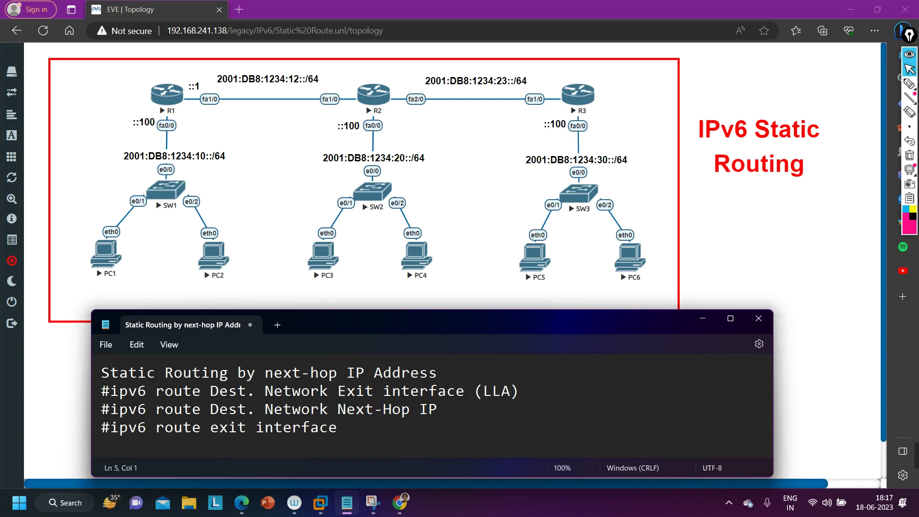
text(#ipv6 route)
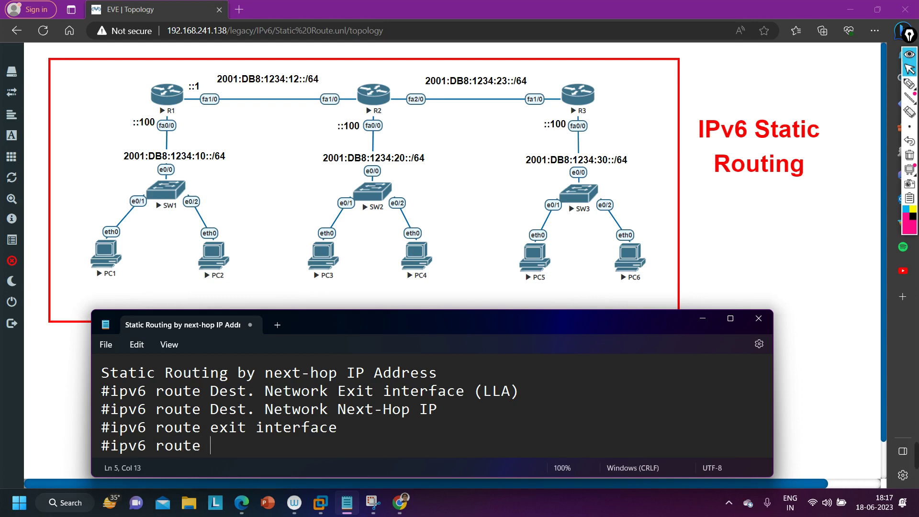
- Insert 'dest. network' before 'exit interface' on line 4
key(Up)
text(dest)
text(. netw)
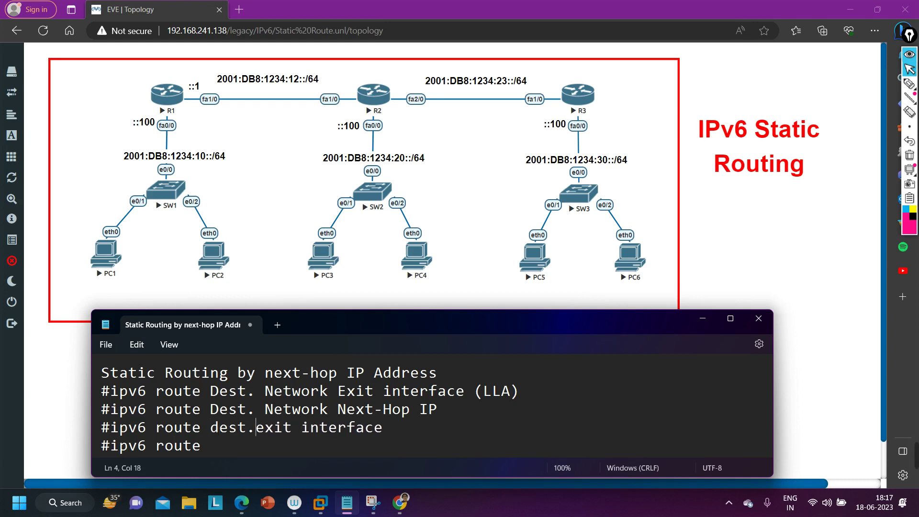
text(rk)
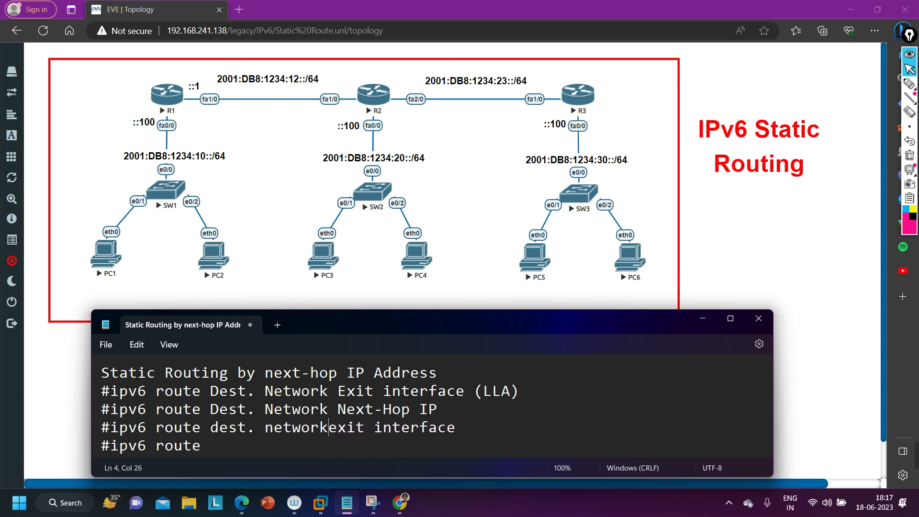
- Complete line 5 with 'dest. network exit interface next hop IP address'
click(201, 445)
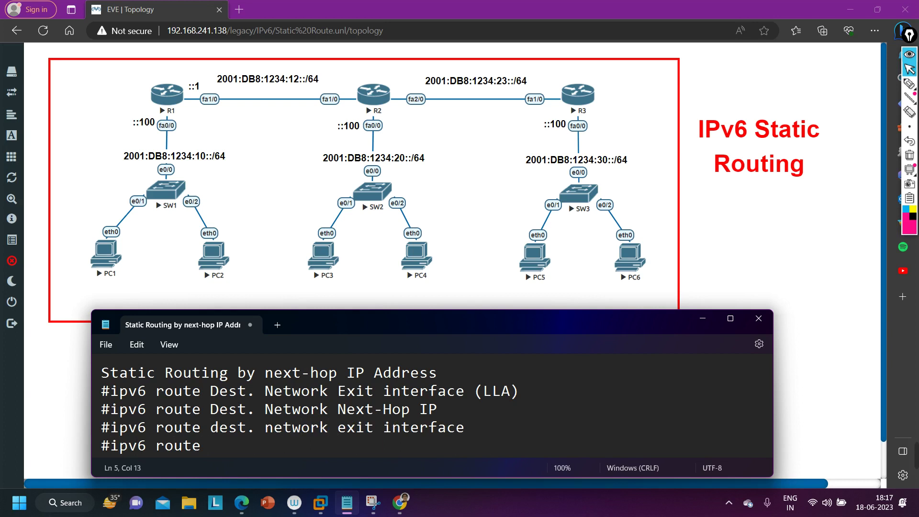
text(dest. netw)
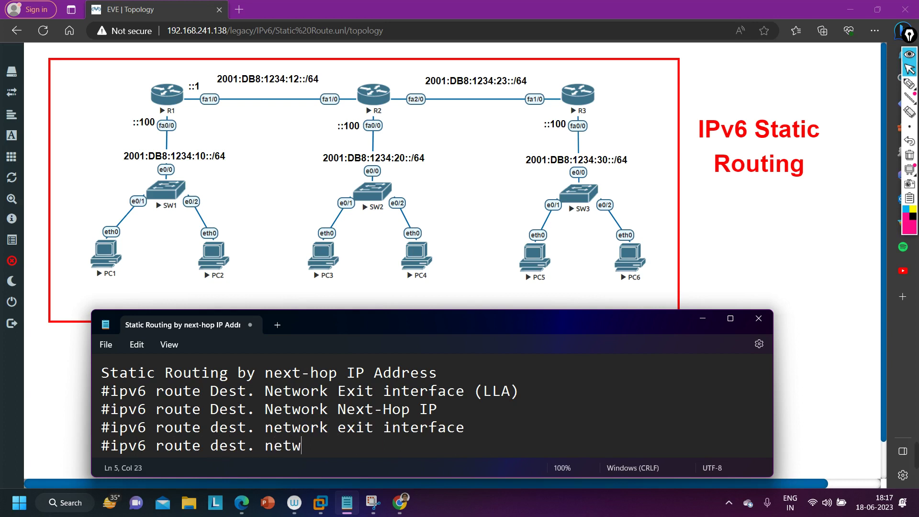
text(ork exit)
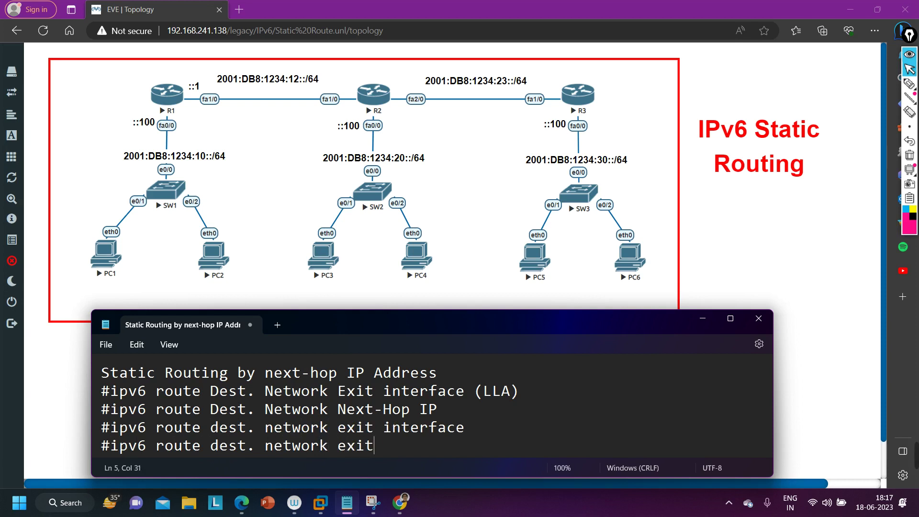
text( interface )
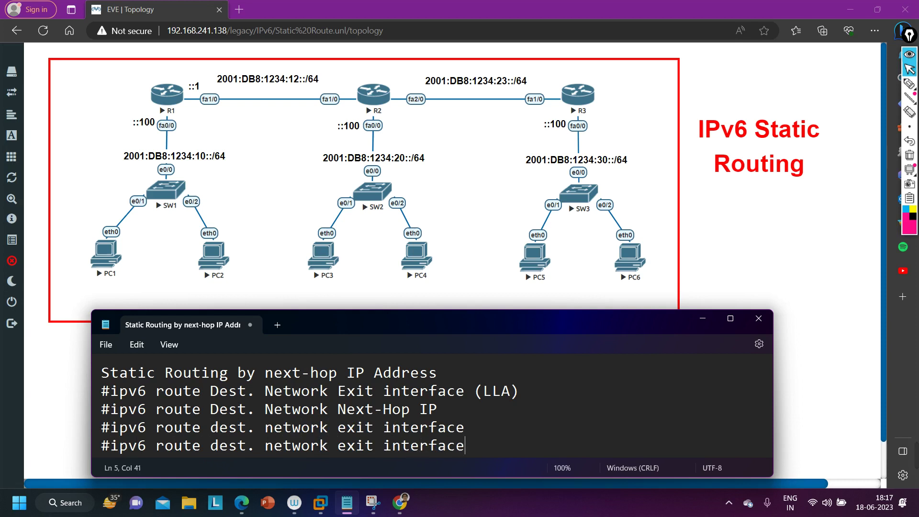
text(next hop i)
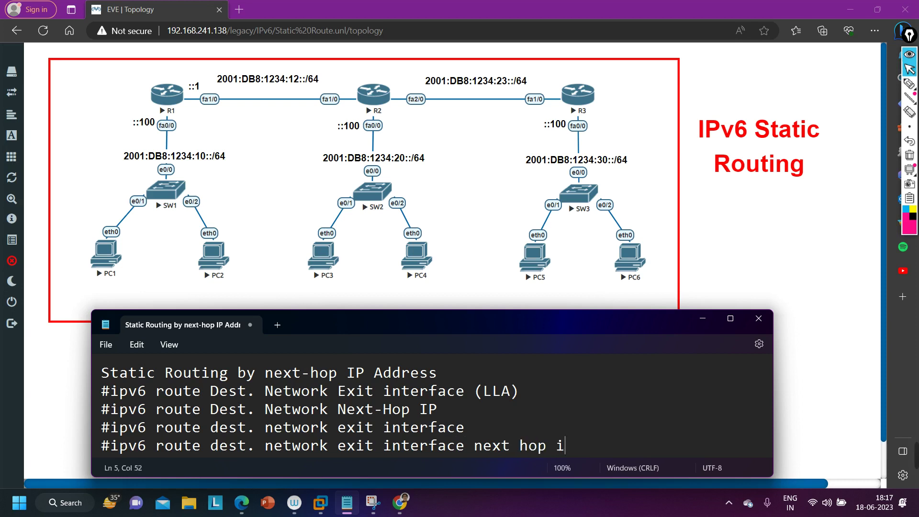
key(BackSpace)
text(IP )
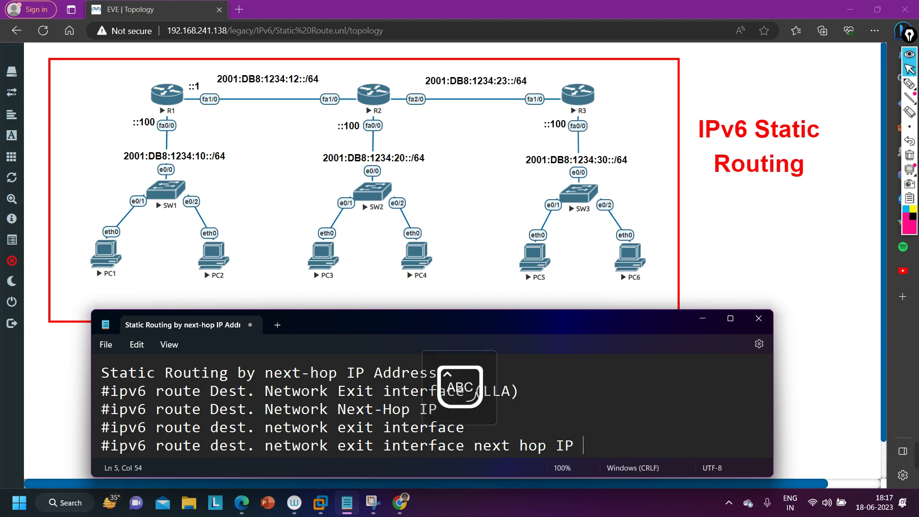
text(address)
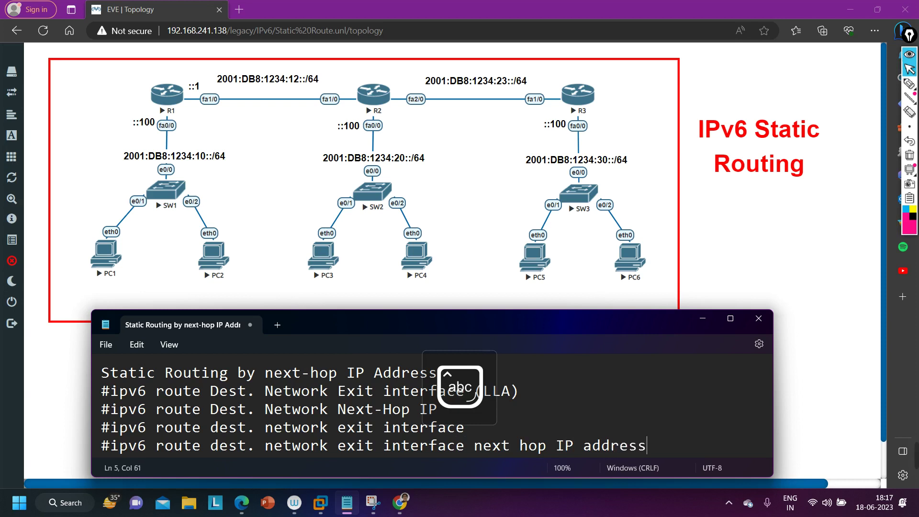